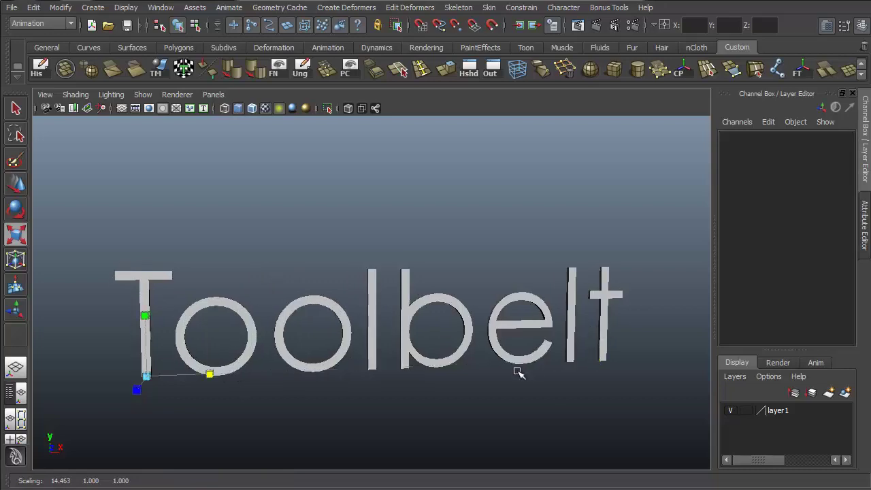
key("e")
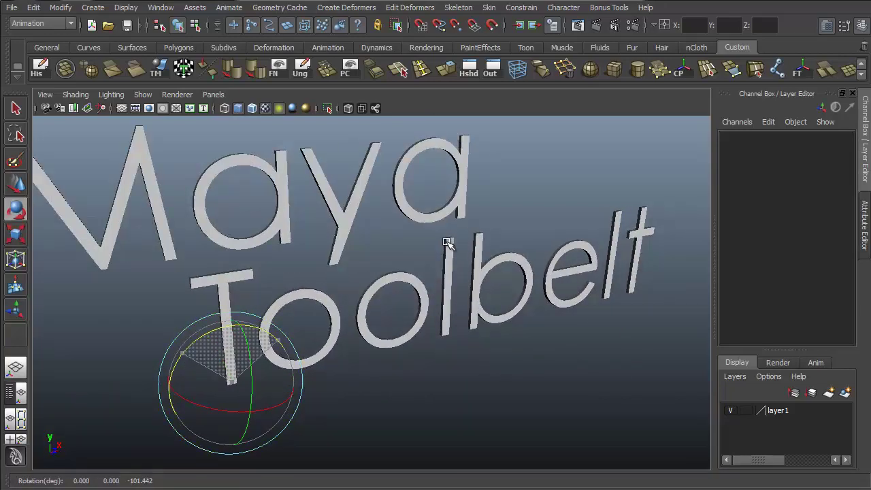
key("w")
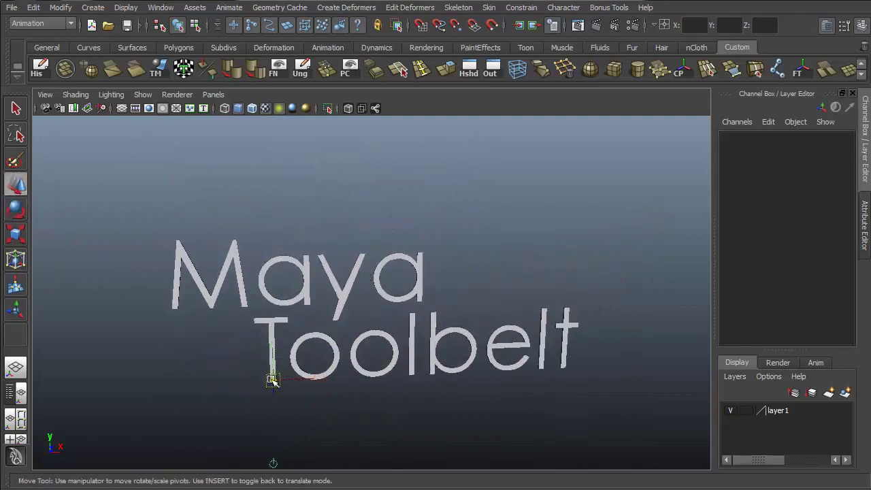
left_click(208, 295)
left_click_drag(206, 209, 575, 257)
key("q")
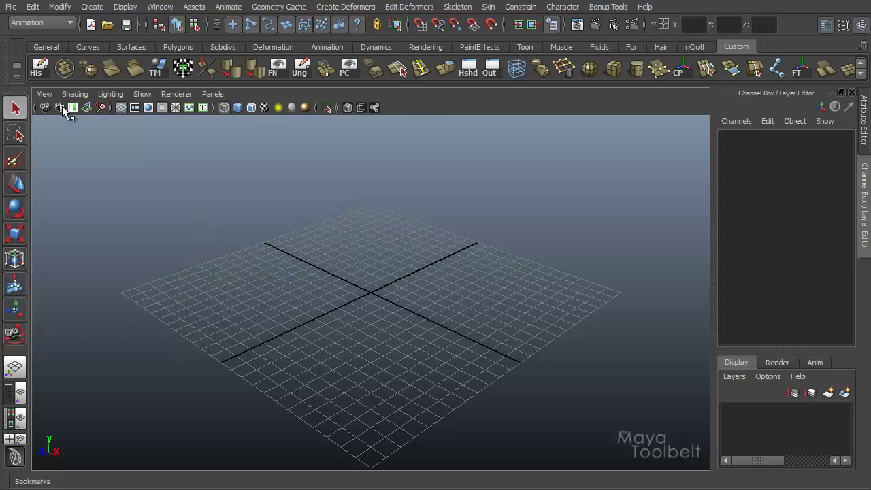
Step: Tear off the Camera Tools list as a floating window, open the Azimuth Elevation Tool's settings from it, and close the list
left_click(45, 93)
mouse_move(82, 269)
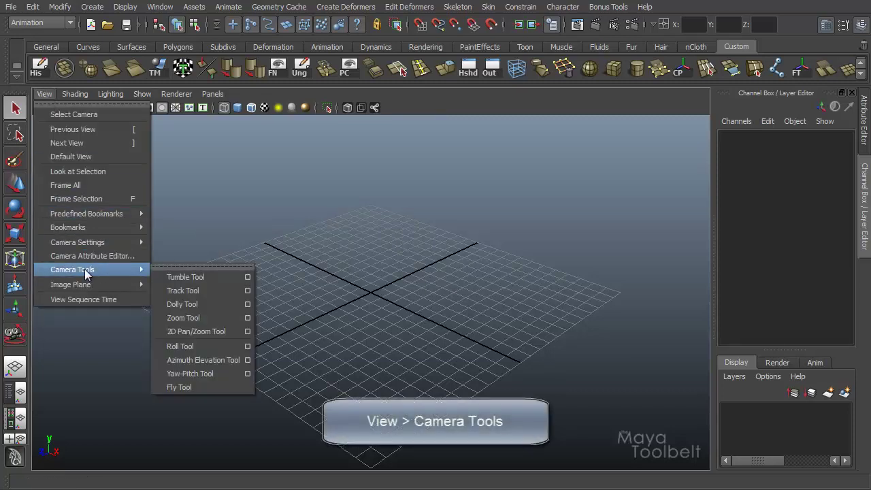
left_click(166, 265)
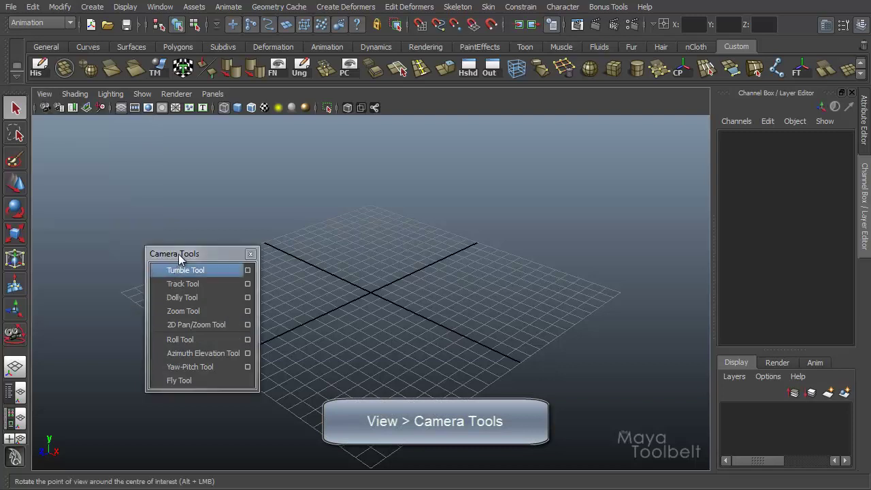
left_click_drag(179, 253, 68, 129)
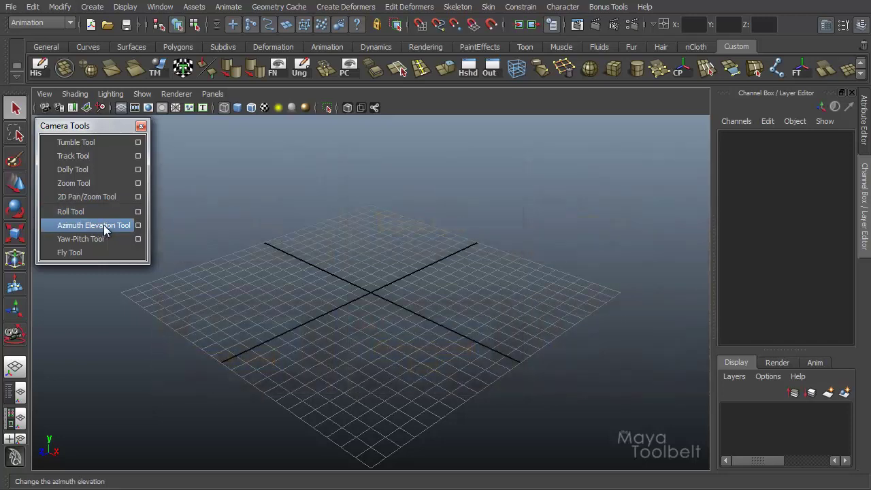
left_click(139, 225)
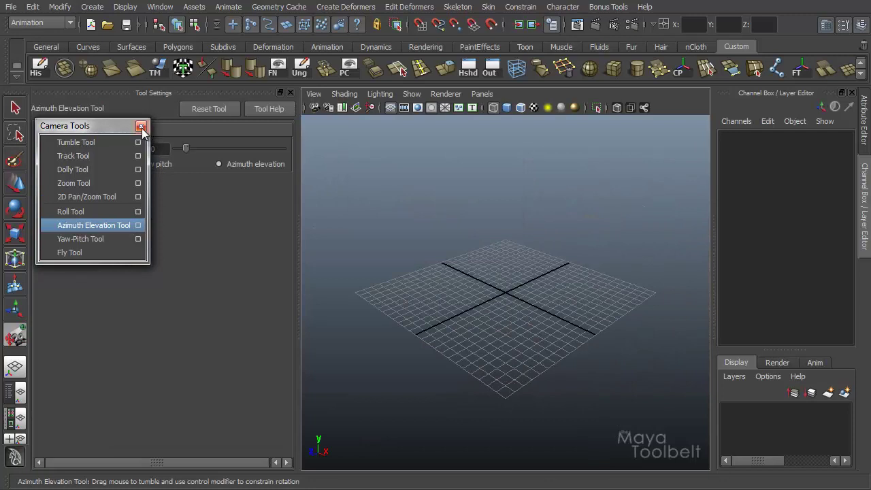
left_click(141, 127)
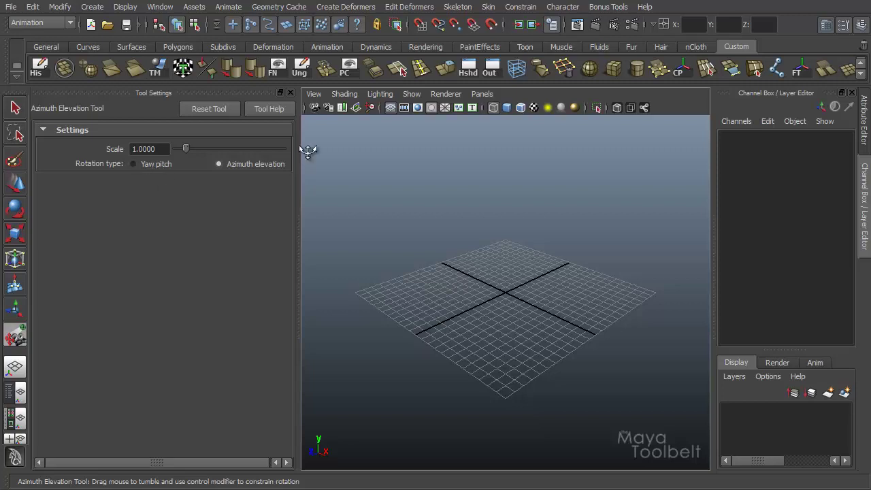
Step: Activate the Yaw-Pitch Tool with its settings shown, try the Yaw pitch rotation type, and set it back to Azimuth elevation
left_click(314, 94)
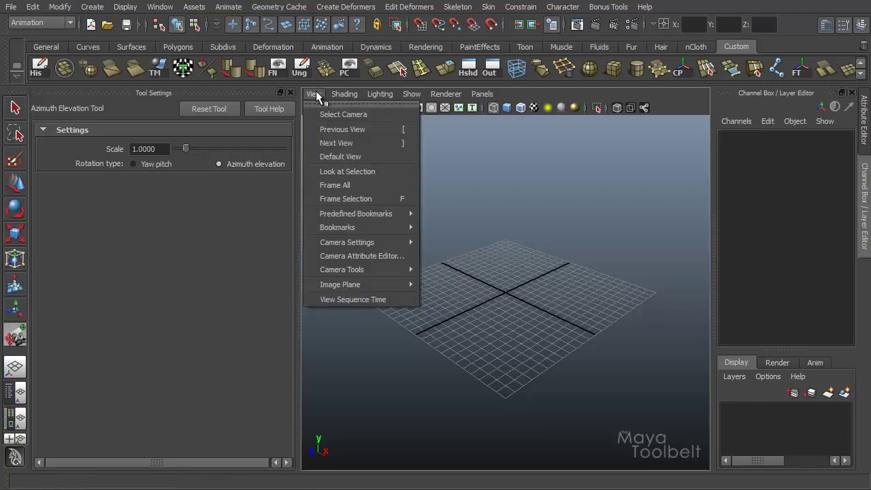
mouse_move(361, 272)
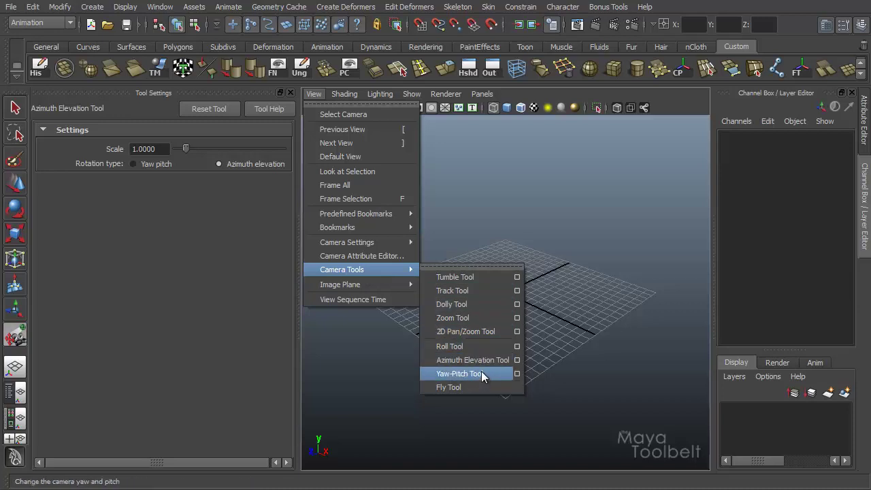
left_click(517, 373)
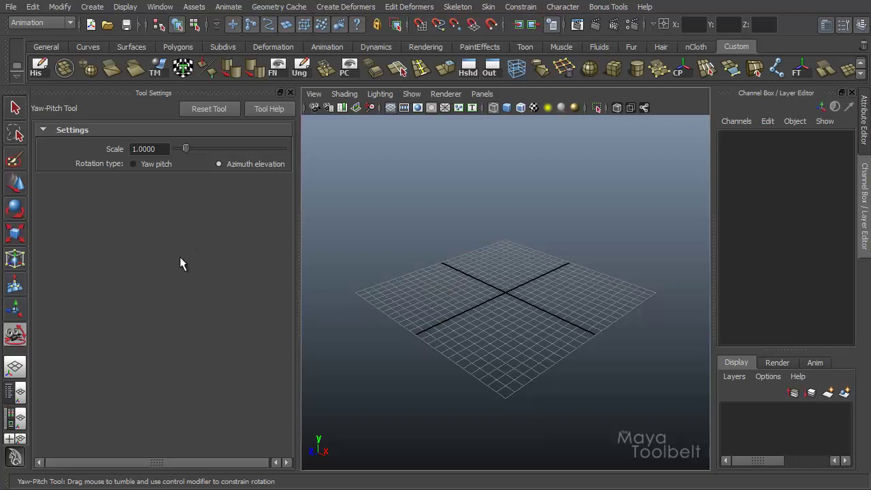
left_click(163, 165)
left_click(148, 163)
left_click(211, 163)
Step: Rotate the perspective view around the empty grid with the Yaw-Pitch Tool using the Azimuth elevation rotation type
left_click_drag(515, 301, 517, 235)
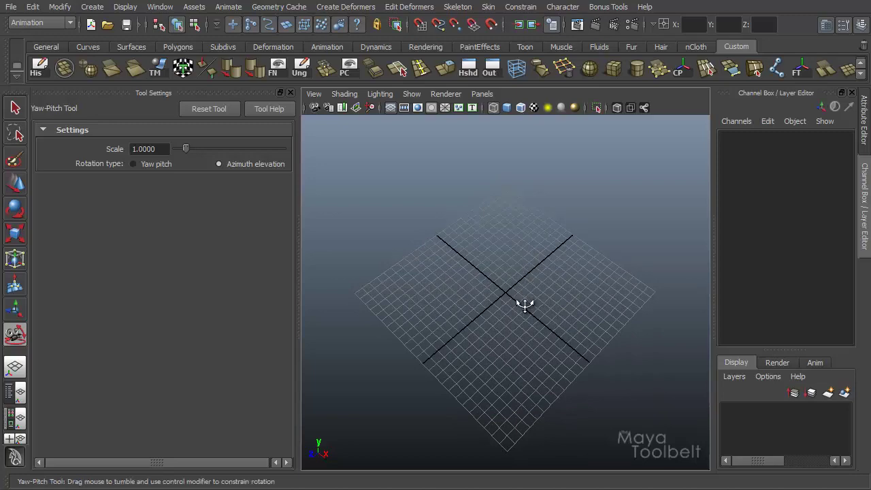
left_click_drag(525, 305, 485, 335)
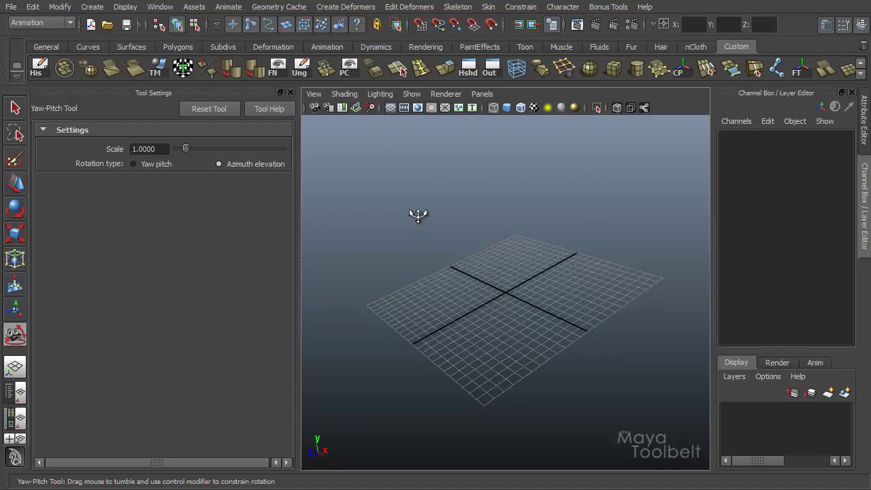
left_click_drag(552, 334, 551, 251)
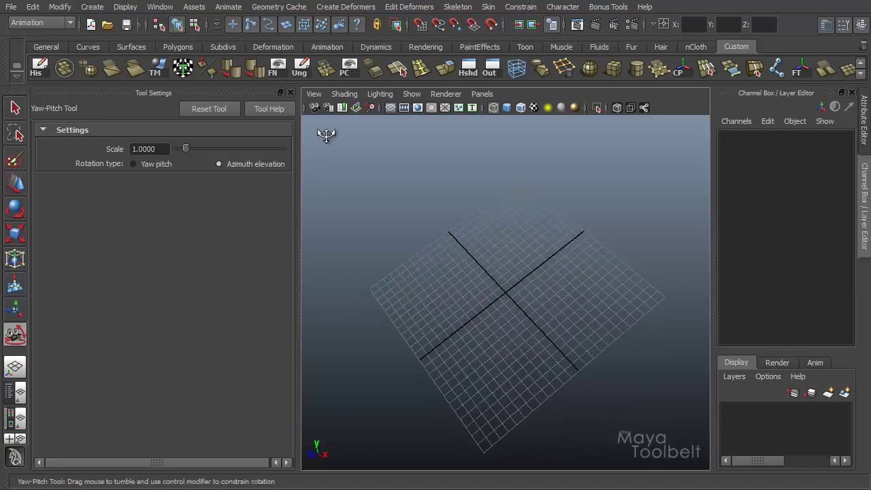
Step: Create a large polygon plane on the grid and display it shaded
left_click(92, 6)
mouse_move(137, 38)
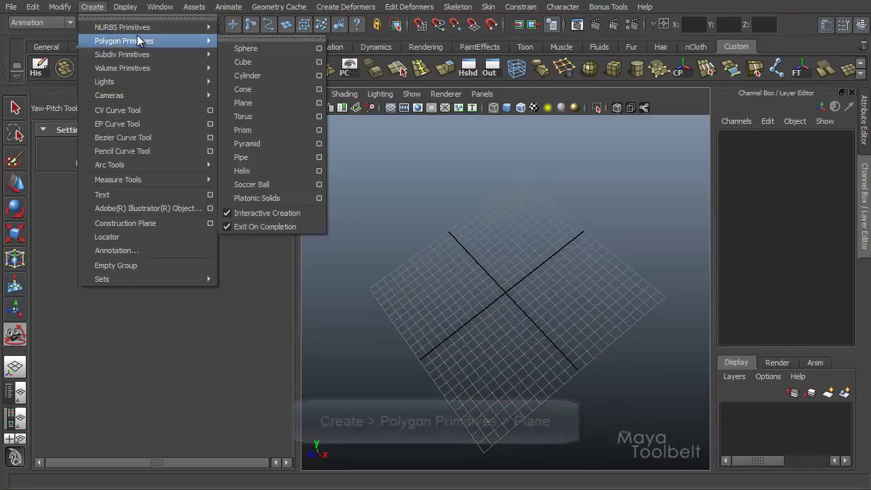
left_click(253, 102)
left_click_drag(525, 365, 507, 310)
key("5")
Step: Rotate the polygon plane to -90 degrees about X so it stands upright
key("e")
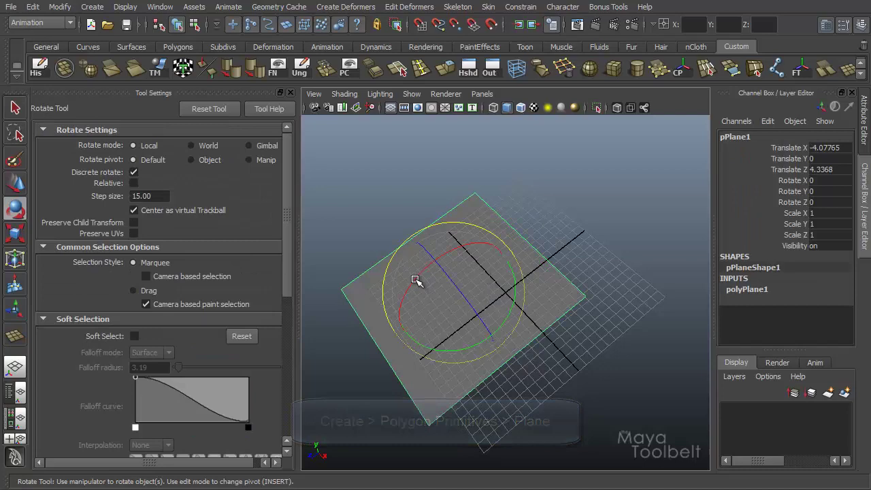
left_click_drag(415, 279, 416, 280)
left_click_drag(416, 281, 501, 245)
Step: Move the upright plane close to the origin and raise it, to about X -1.17, Y 2.59, Z -0.93
key("w")
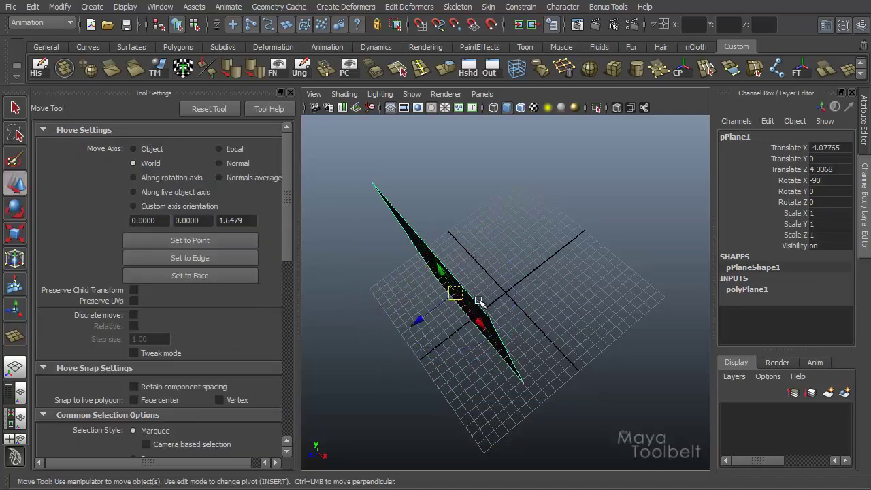
left_click_drag(441, 273, 502, 304)
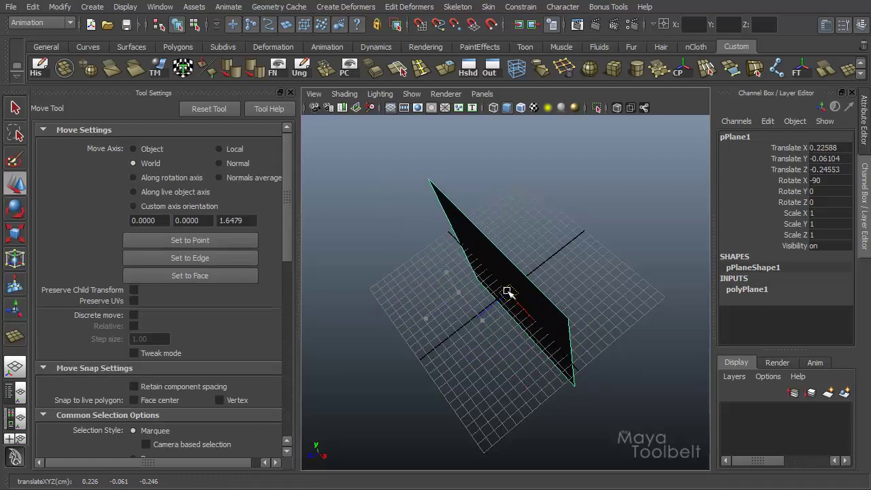
left_click(528, 352)
left_click_drag(529, 351, 482, 198, "alt")
left_click(536, 251)
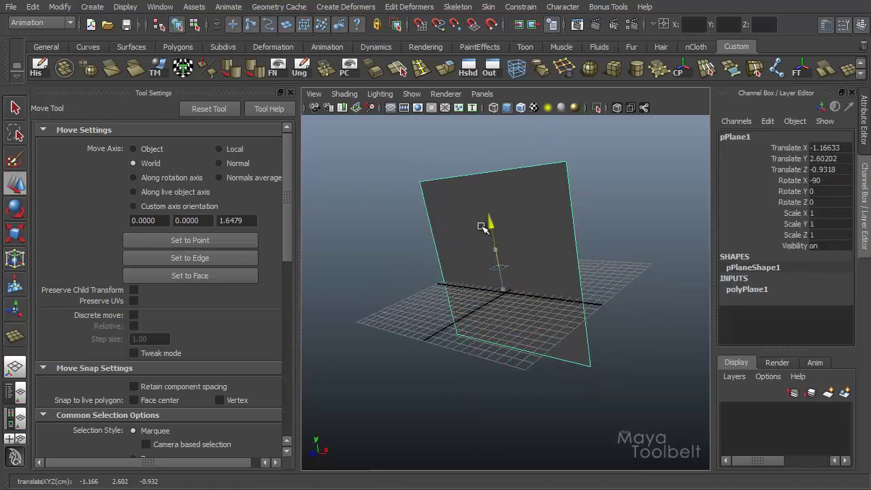
Step: Examine the upright plane and grid from several angles with the Azimuth Elevation Tool, keeping its settings shown
left_click(314, 93)
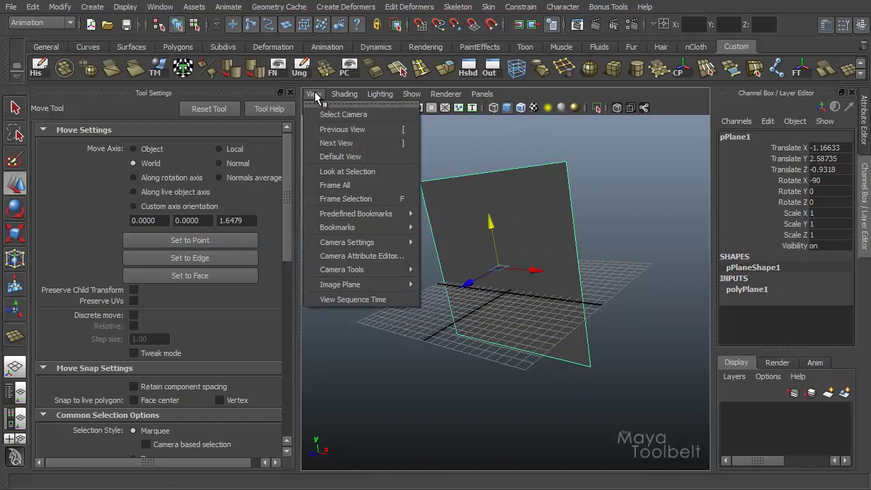
mouse_move(395, 269)
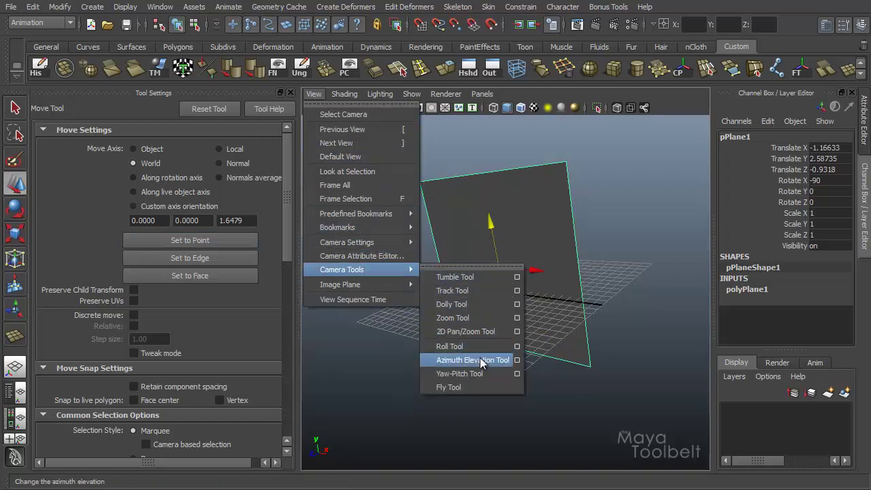
left_click(518, 360)
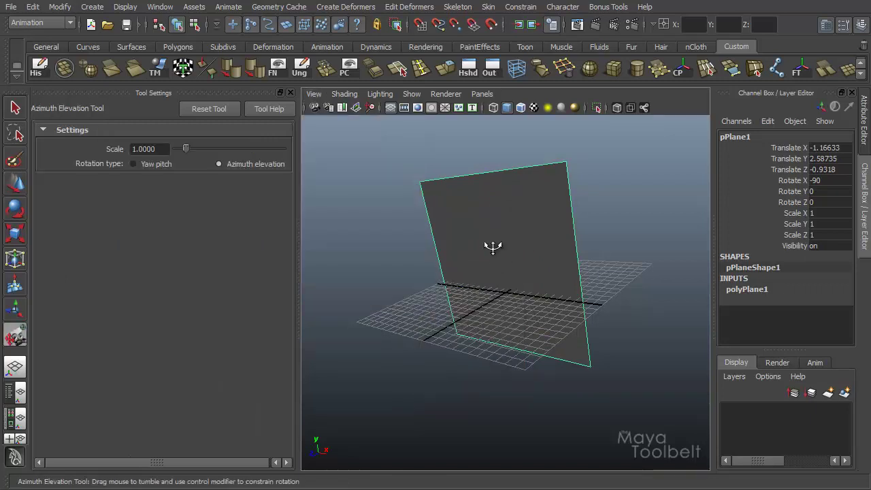
left_click_drag(554, 312, 506, 175)
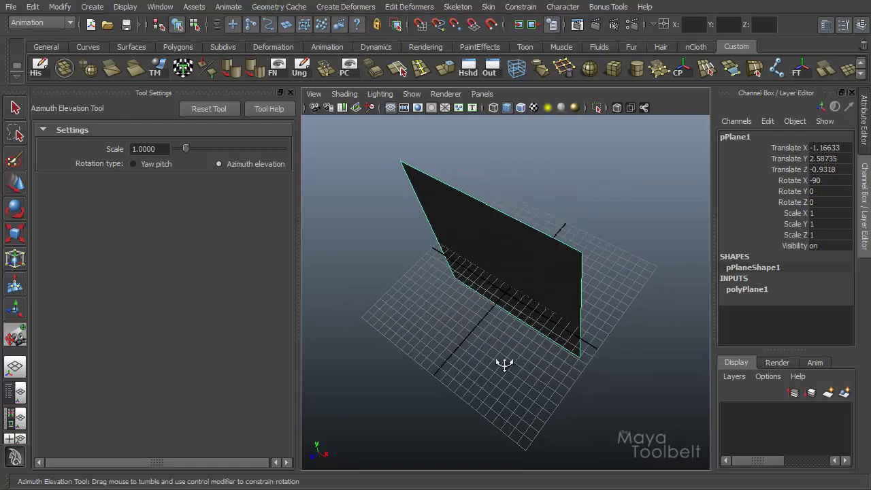
left_click_drag(511, 266, 546, 418)
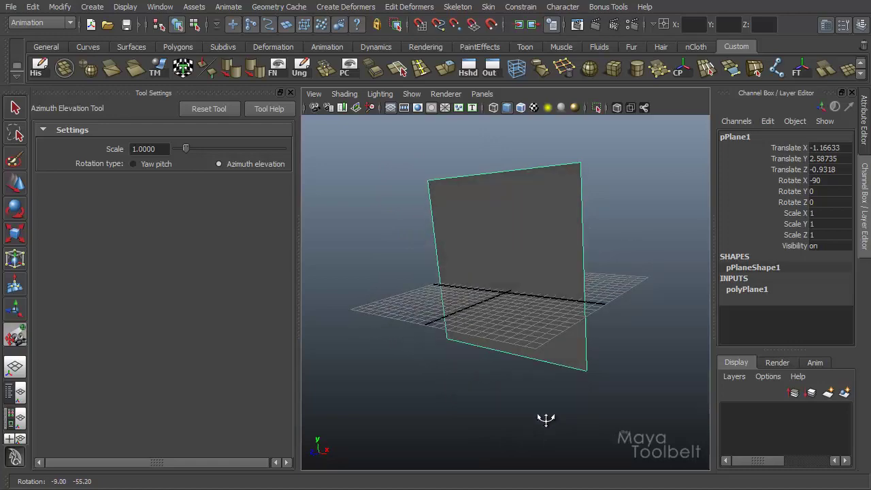
left_click_drag(533, 318, 516, 211)
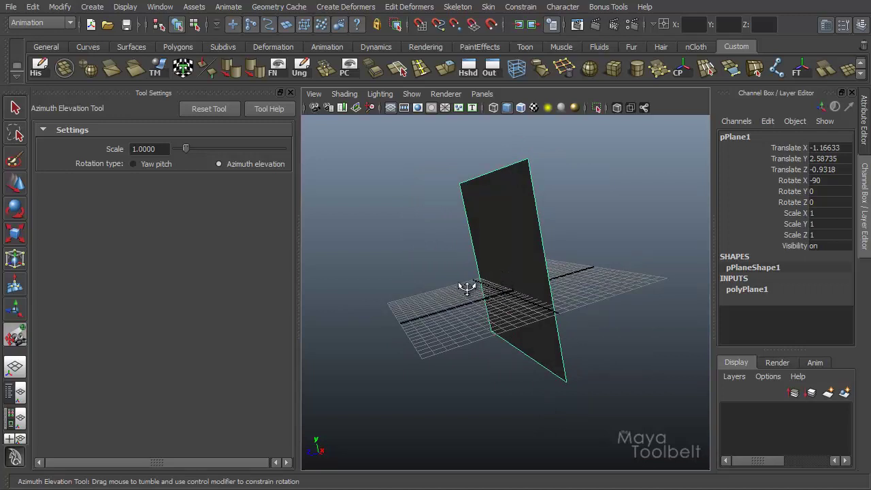
left_click_drag(498, 298, 590, 244)
left_click_drag(524, 296, 481, 306)
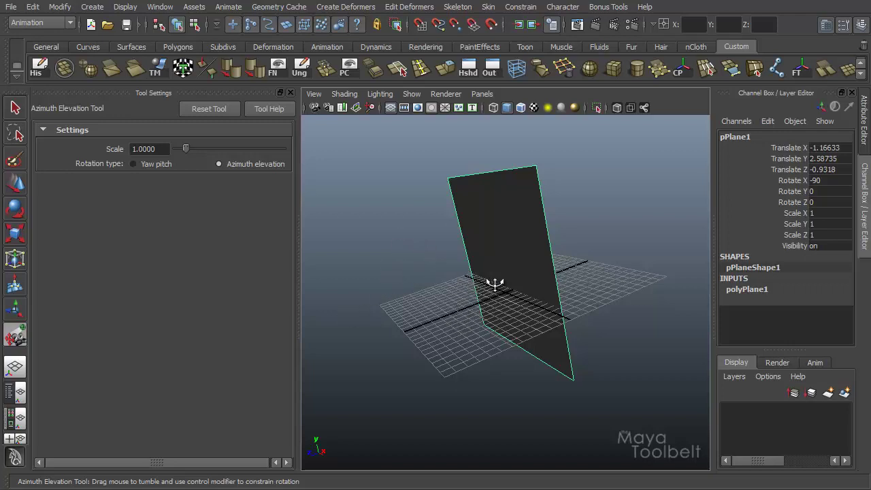
left_click_drag(514, 293, 537, 285)
left_click_drag(464, 370, 567, 323)
Step: Switch to the Select Tool, hide the tool settings, and tumble the view around the plane
key("q")
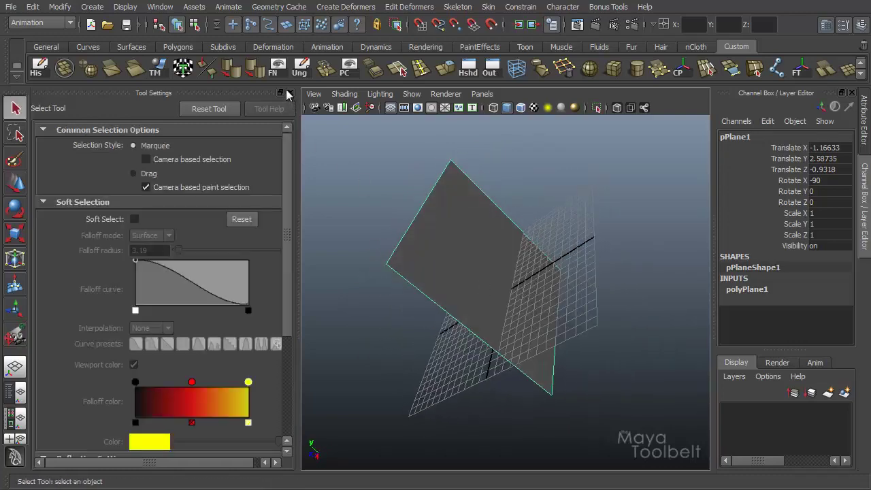
key("ctrl+shift+t")
mouse_move(441, 292)
left_mouse_down("alt")
mouse_move(340, 358)
mouse_move(371, 254)
mouse_move(443, 283)
mouse_move(328, 256)
mouse_move(408, 315)
mouse_move(366, 321)
mouse_move(542, 325)
mouse_move(634, 283)
mouse_move(465, 187)
mouse_move(566, 145)
mouse_move(577, 278)
mouse_move(474, 351)
mouse_move(218, 197)
mouse_move(330, 241)
mouse_move(373, 276)
mouse_move(647, 247)
mouse_move(599, 272)
mouse_move(466, 302)
mouse_move(488, 245)
mouse_move(537, 270)
mouse_move(569, 304)
mouse_move(410, 288)
mouse_move(431, 305)
mouse_move(543, 293)
mouse_move(571, 267)
left_mouse_up("alt")
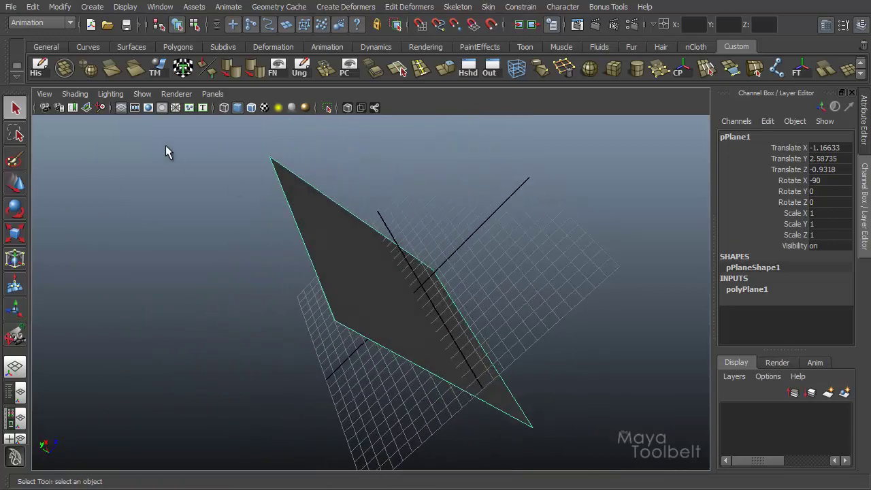
Step: Restore the predefined Perspective camera bookmark, view the plane from a low angle, and delete it
left_click(45, 94)
mouse_move(109, 218)
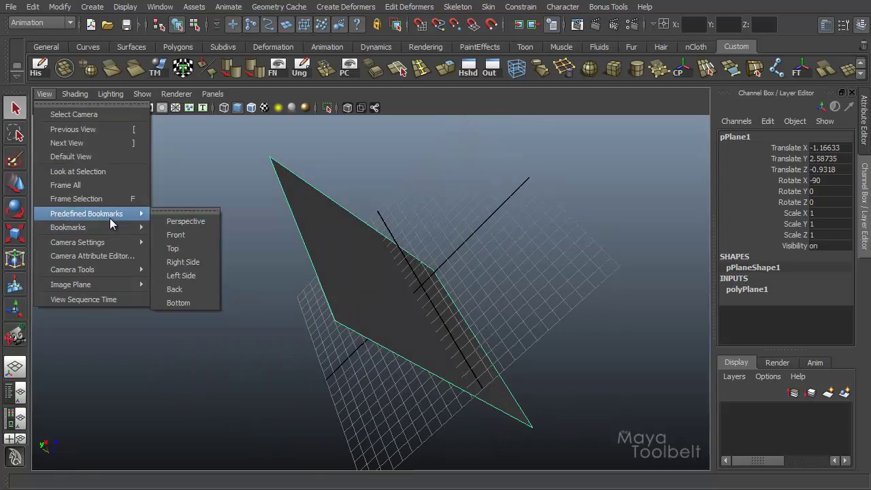
left_click(185, 221)
left_click_drag(492, 326, 342, 193, "alt")
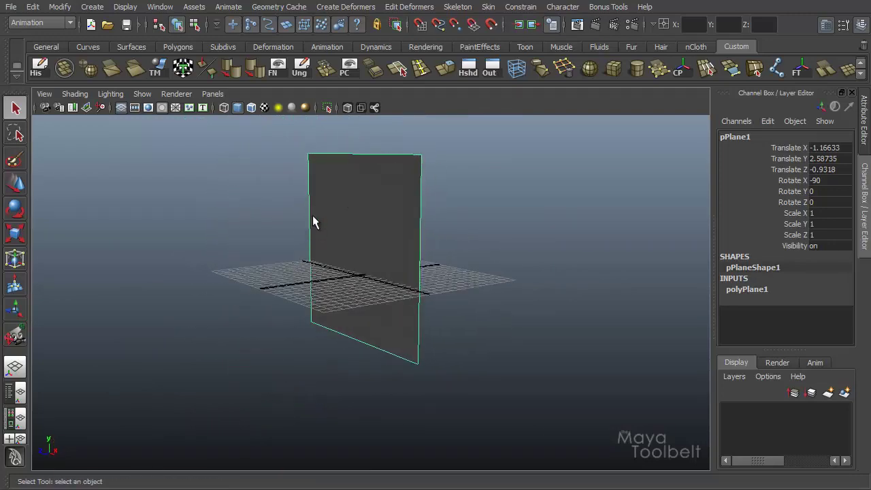
key("Delete")
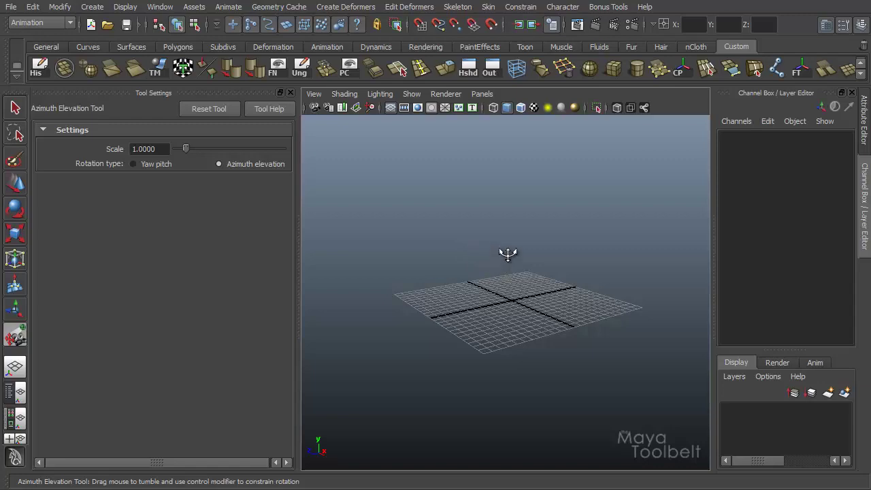
Step: Tumble around the empty grid with the Azimuth Elevation Tool, and return to the Select Tool with the tool settings hidden
left_click_drag(528, 255, 480, 211)
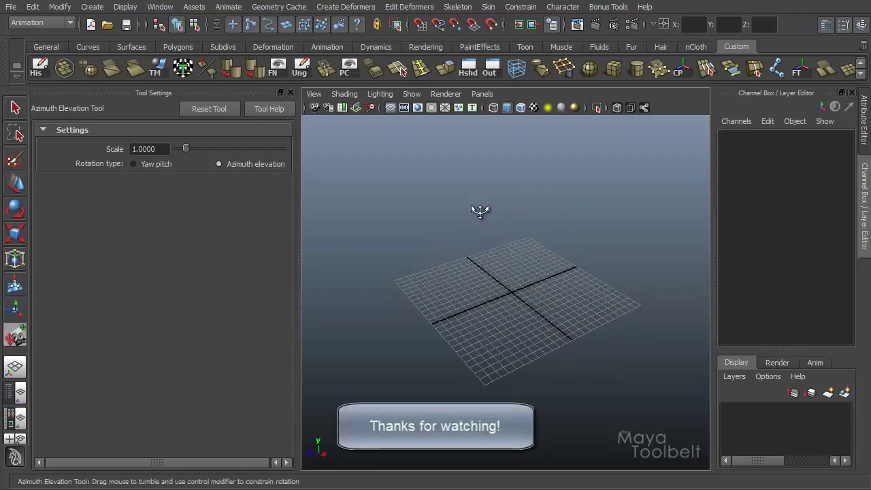
key("q")
key("ctrl+shift+t")
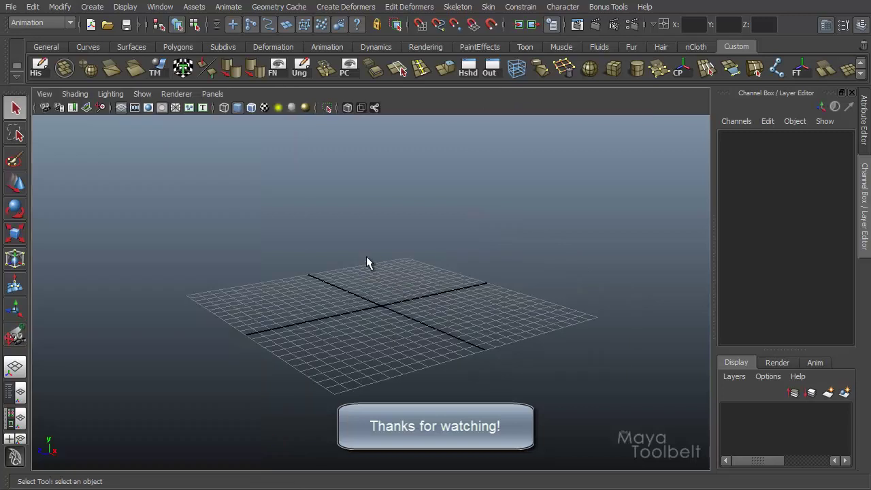